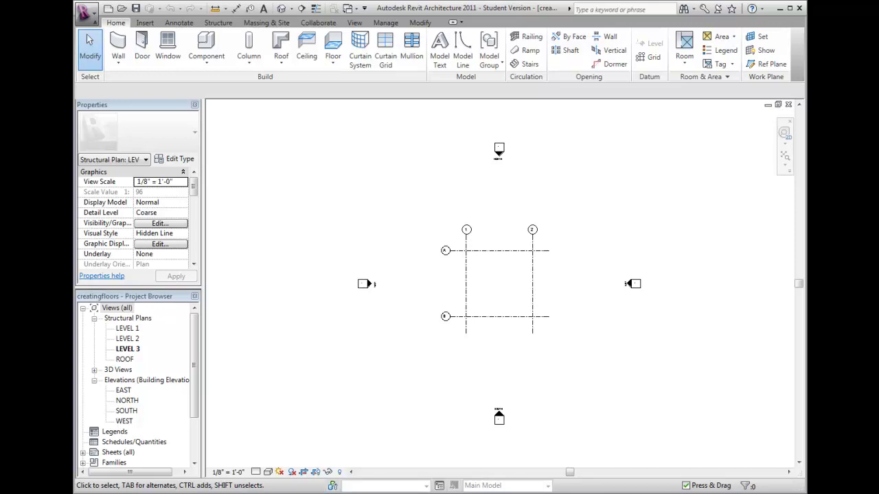
Switch to the Structure tools in the Level 3 structural plan showing grids 1, 2, A and B.
{"action": "left_click", "coordinate": [761, 454]}
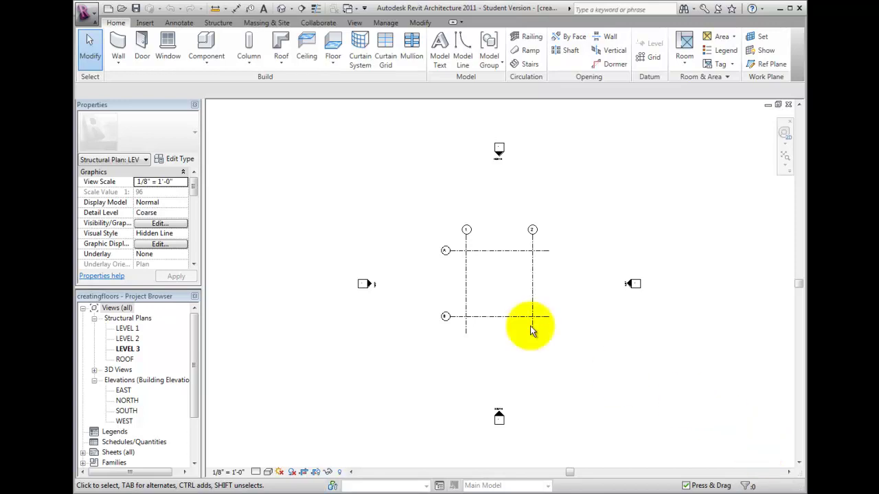
{"action": "left_click", "coordinate": [219, 23]}
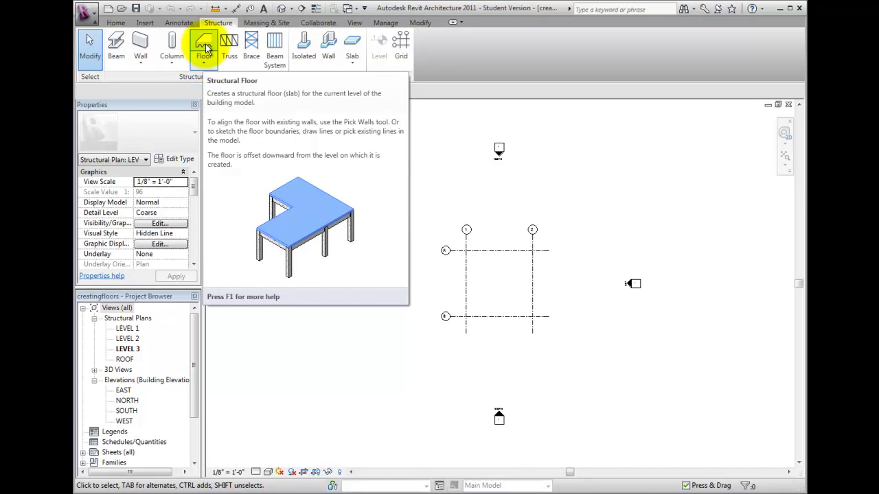
Start a structural floor sketch on Level 3 and frame the grid 1–2 / A–B bay.
{"action": "left_click", "coordinate": [205, 48]}
{"action": "scroll", "coordinate": [507, 290], "scroll_direction": "up", "scroll_amount": 4}
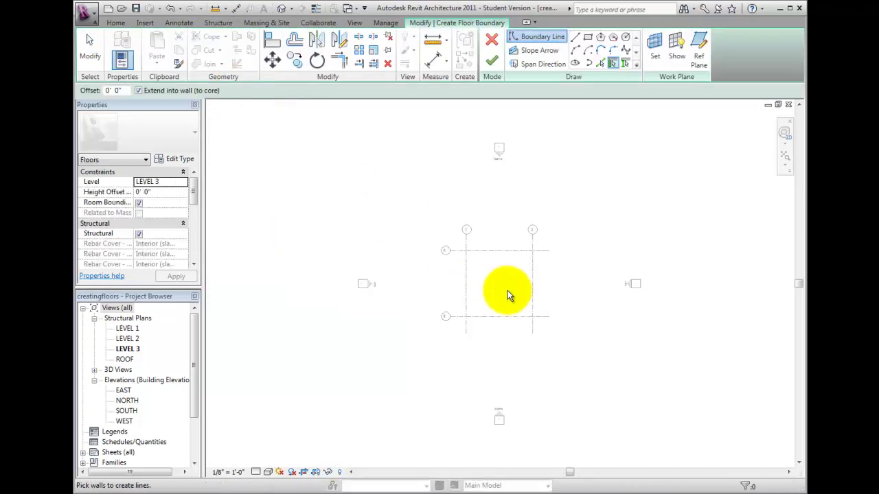
{"action": "middle_click_drag", "start_coordinate": [508, 293], "coordinate": [488, 299]}
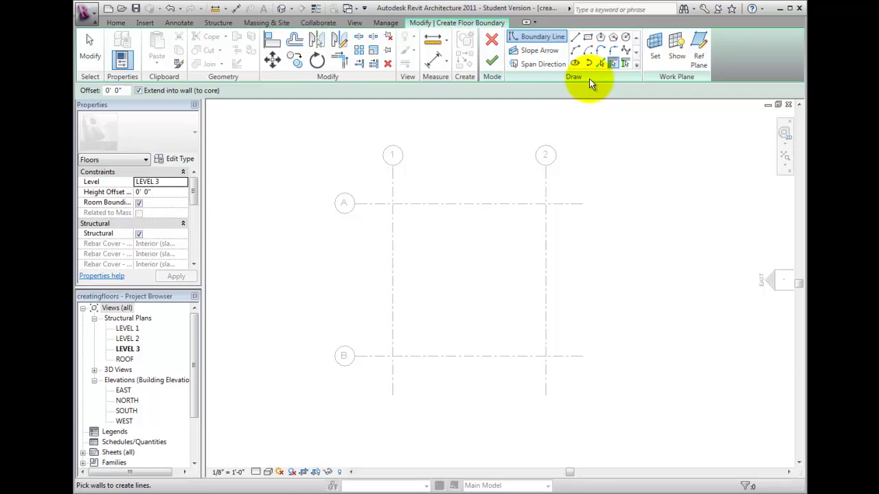
Draw a 30' × 30' rectangular boundary from grid intersection 1/A to 2/B.
{"action": "left_click", "coordinate": [588, 40]}
{"action": "left_click", "coordinate": [587, 40]}
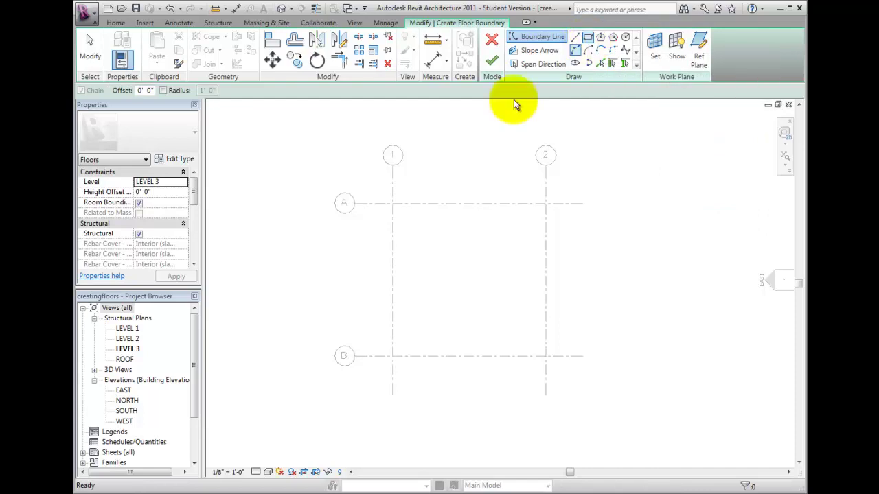
{"action": "left_click", "coordinate": [392, 203]}
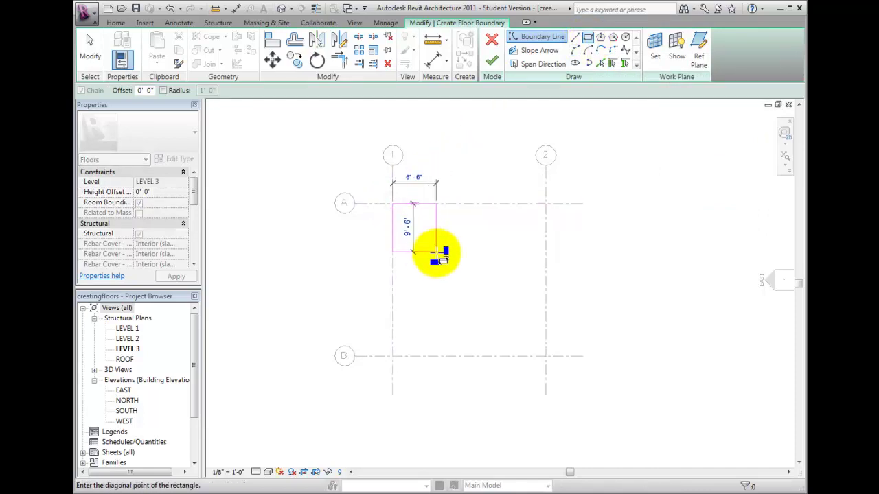
{"action": "left_click", "coordinate": [545, 357]}
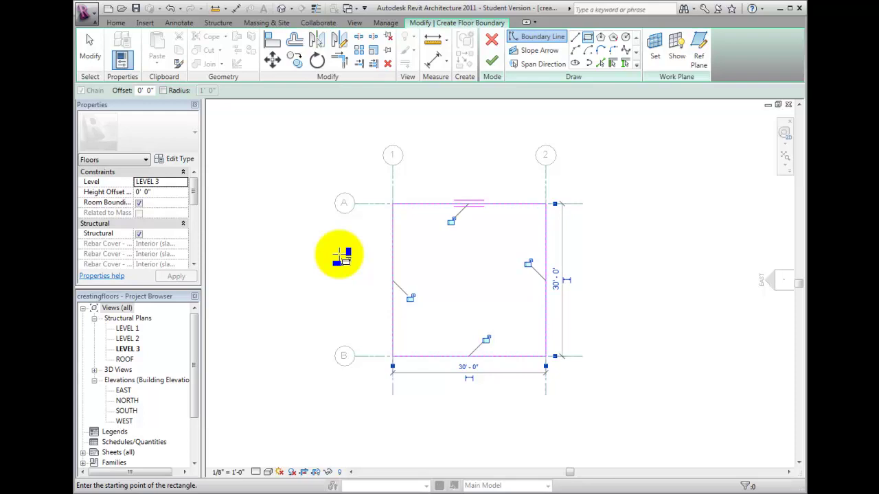
Offset the left and right boundary lines outward by 0' 9".
{"action": "left_click", "coordinate": [295, 42]}
{"action": "double_click", "coordinate": [323, 91]}
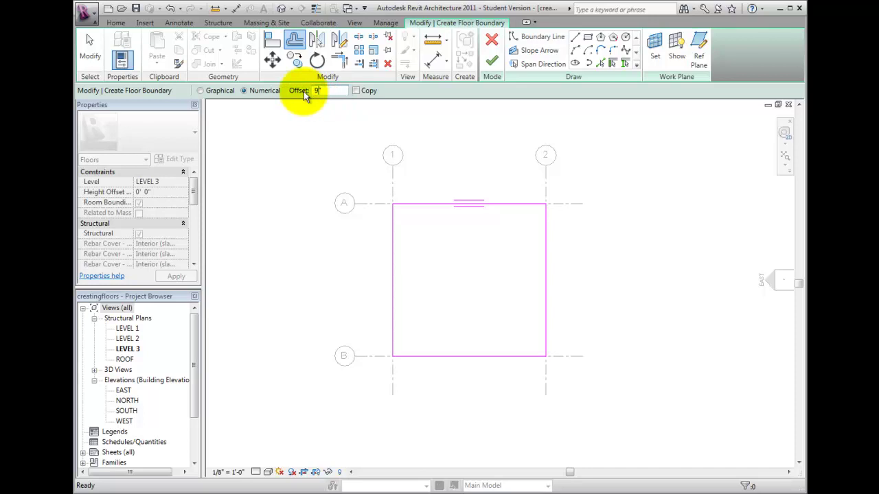
{"action": "key", "text": "Return"}
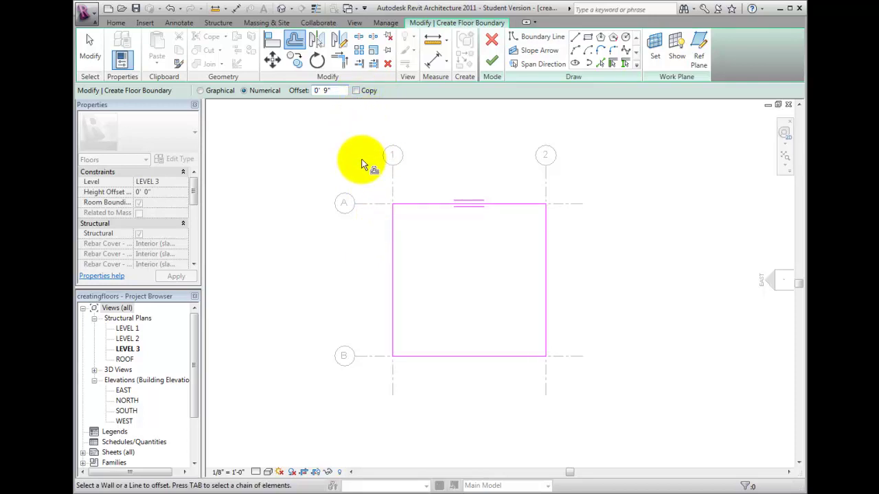
{"action": "left_click", "coordinate": [391, 263]}
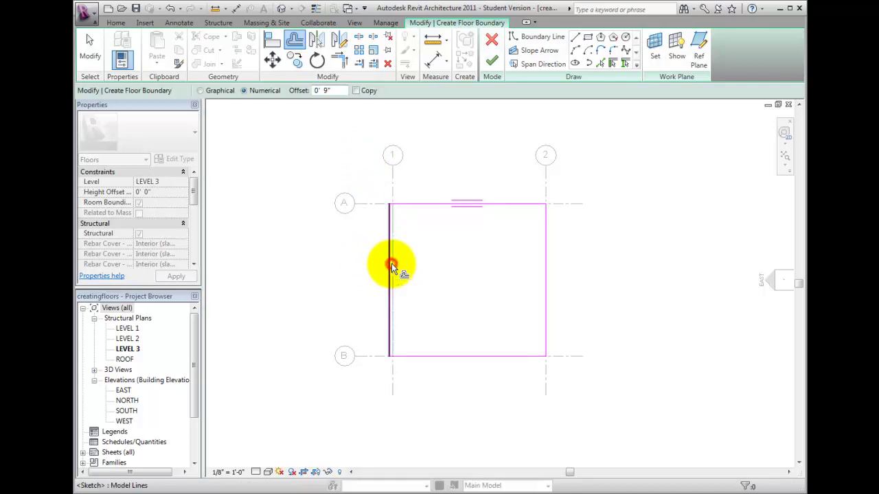
{"action": "left_click", "coordinate": [548, 280]}
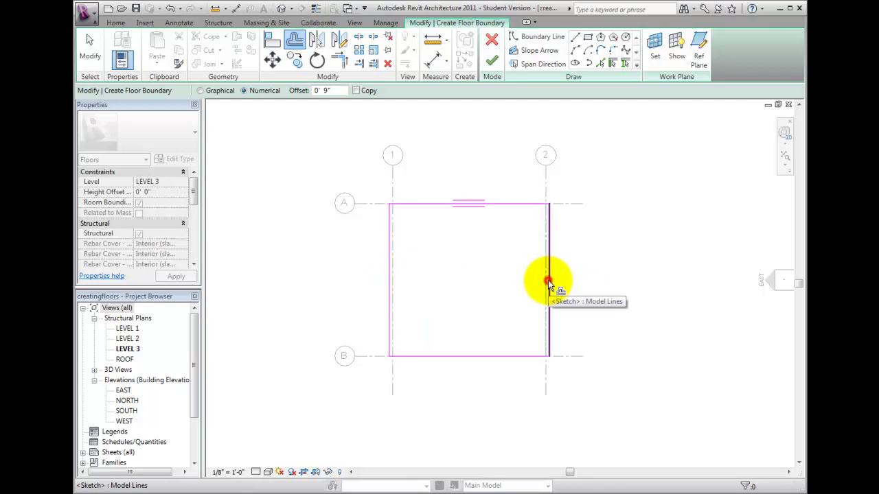
Offset the top and bottom boundary lines outward by 1' 0".
{"action": "double_click", "coordinate": [334, 91]}
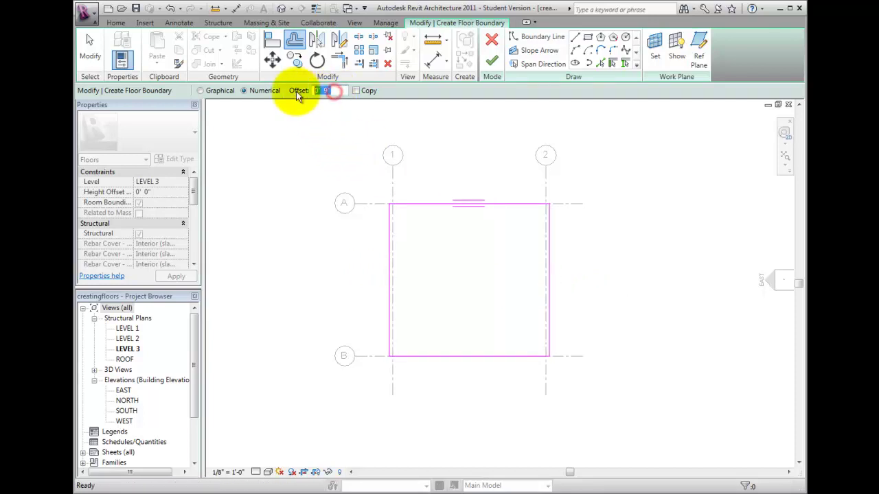
{"action": "type", "text": "1"}
{"action": "key", "text": "Return"}
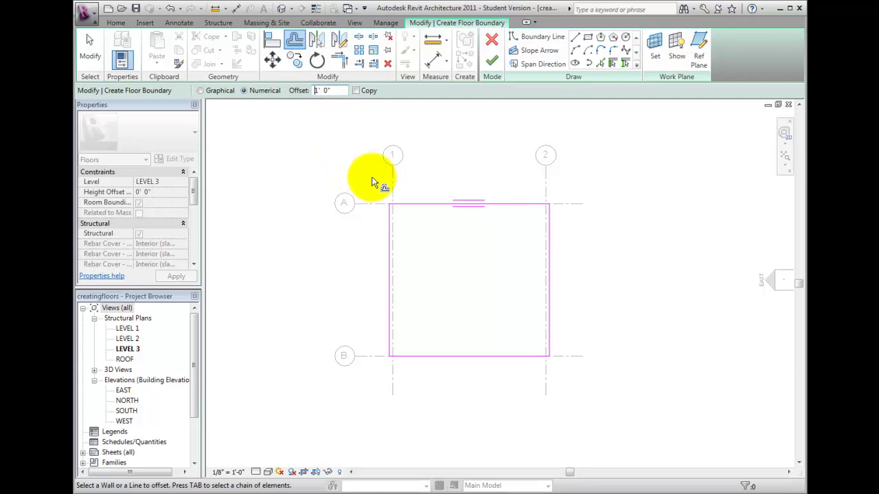
{"action": "left_click", "coordinate": [429, 203]}
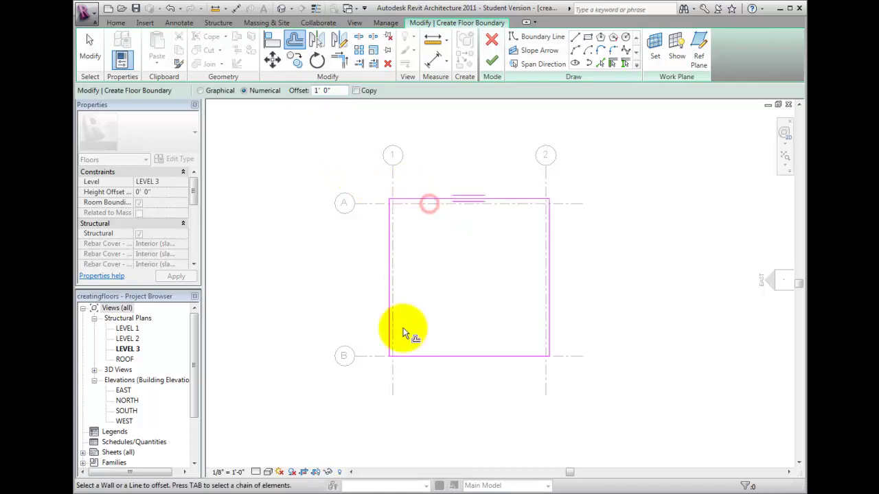
{"action": "left_click", "coordinate": [446, 357]}
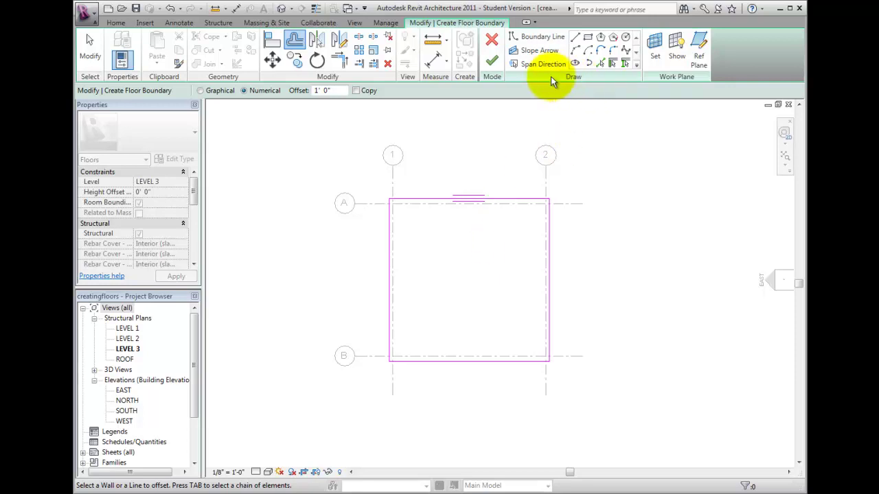
Assign the floor span direction to the left boundary line.
{"action": "left_click", "coordinate": [536, 63]}
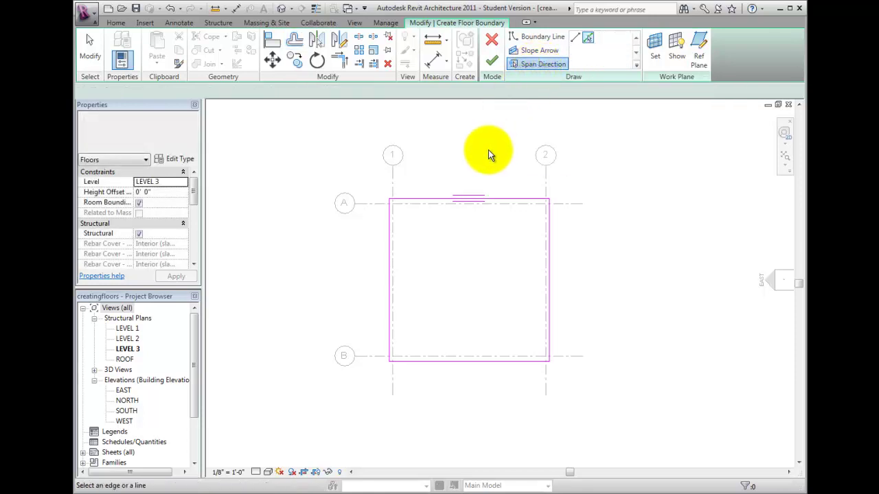
{"action": "left_click", "coordinate": [391, 269]}
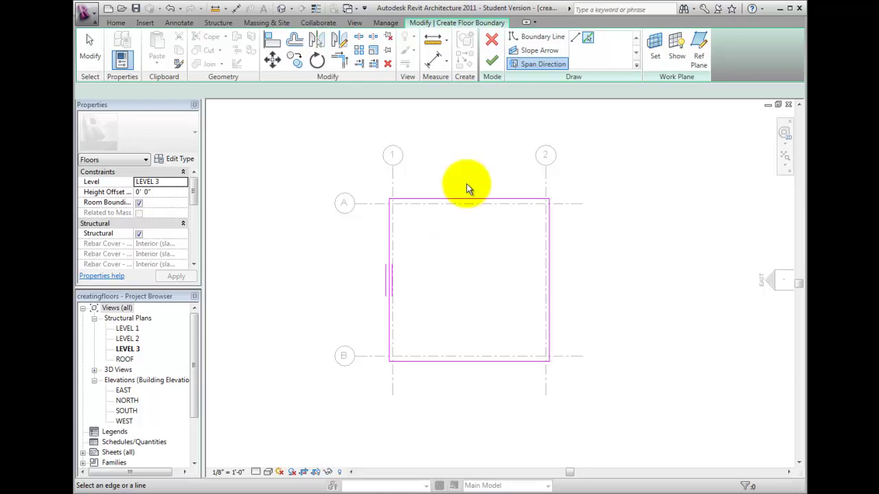
Finish the sketch to create the 3" LW Concrete on 2" Metal Deck floor on Level 3.
{"action": "left_click", "coordinate": [494, 63]}
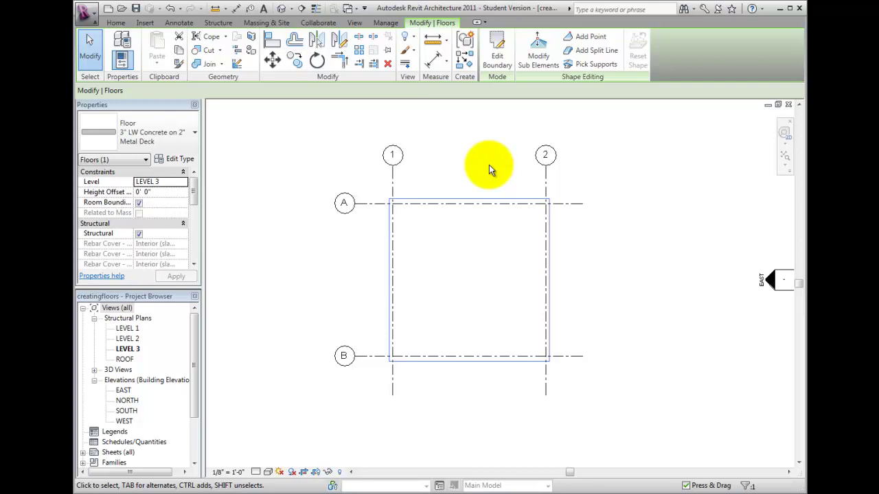
Open the LEVEL 2 structural plan and begin a new structural floor sketch there.
{"action": "double_click", "coordinate": [128, 340]}
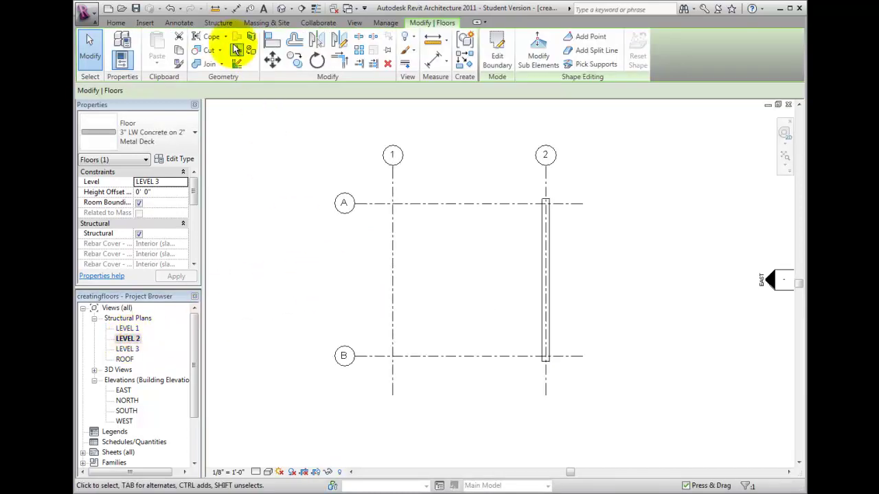
{"action": "left_click", "coordinate": [217, 23]}
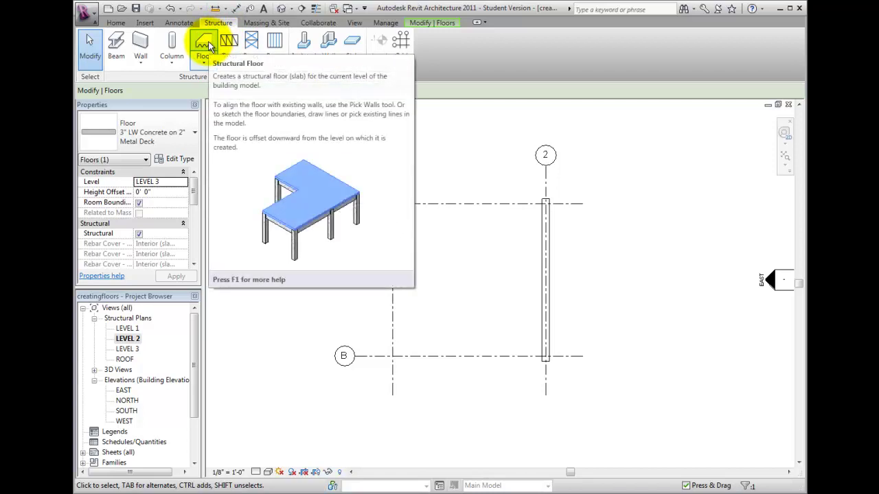
{"action": "left_click", "coordinate": [205, 44]}
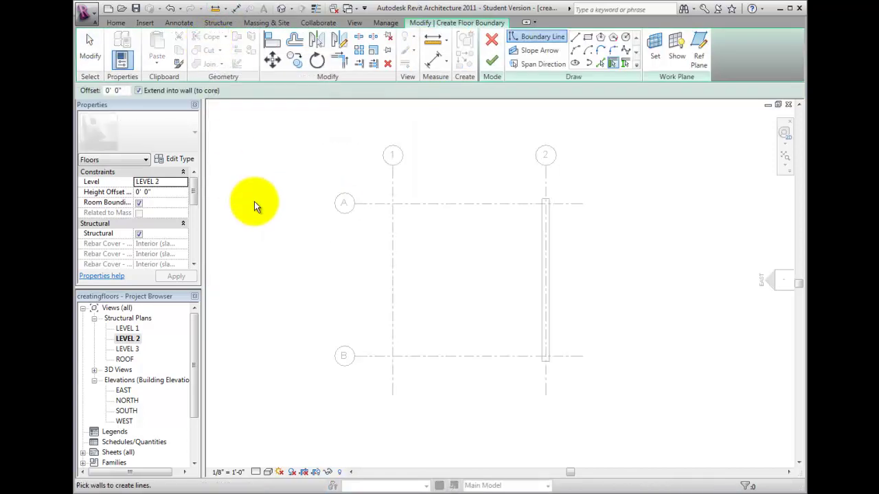
{"action": "left_click", "coordinate": [180, 160]}
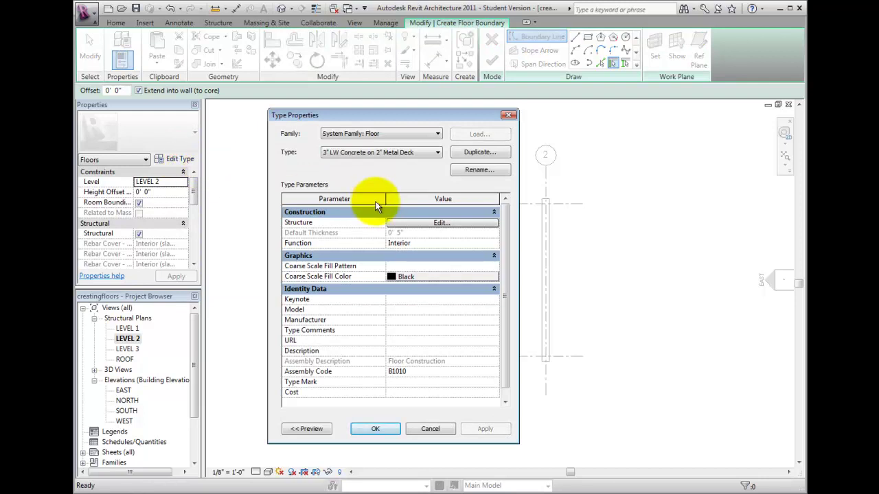
Set the Level 2 floor type to 6" Concrete, then go to the Insert tools.
{"action": "left_click", "coordinate": [426, 154]}
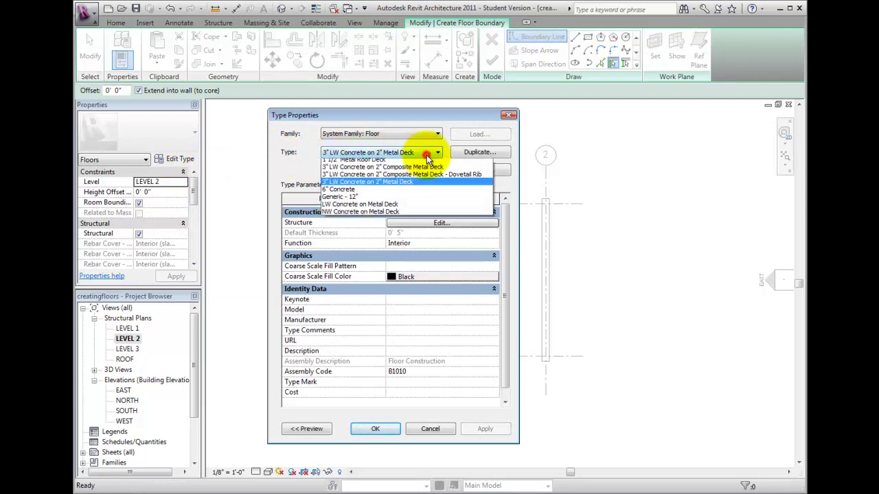
{"action": "left_click", "coordinate": [369, 193]}
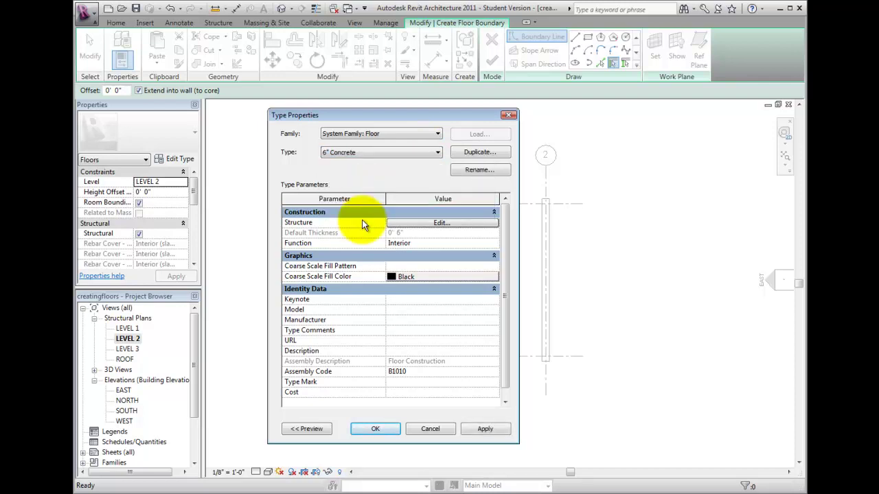
{"action": "left_click", "coordinate": [374, 428]}
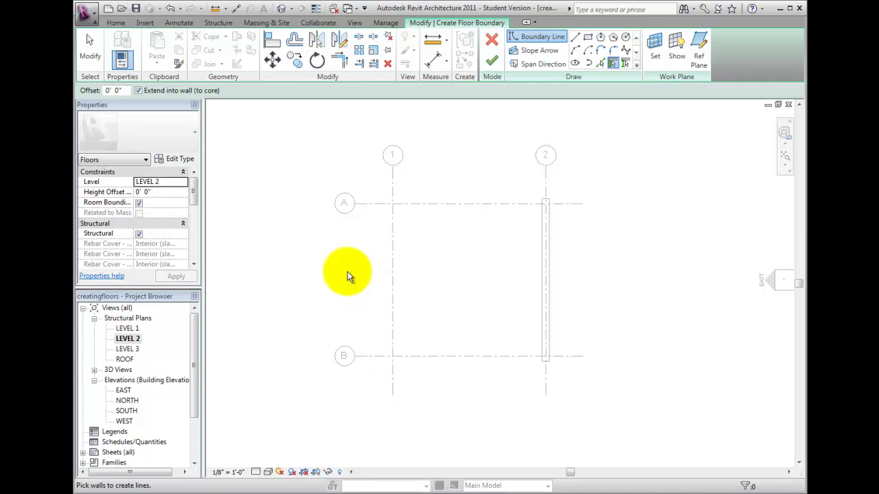
{"action": "left_click", "coordinate": [145, 24]}
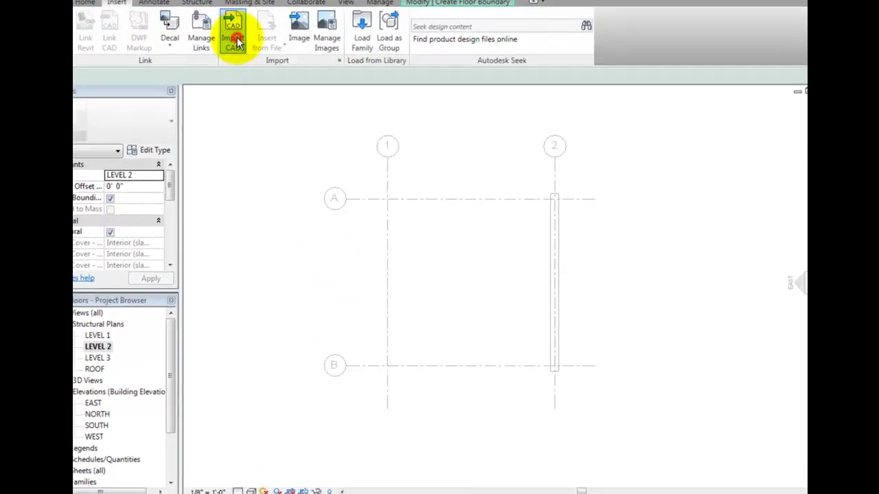
Import Level2.dwg with Auto - Origin to Origin positioning and Specify... layers.
{"action": "left_click", "coordinate": [242, 48]}
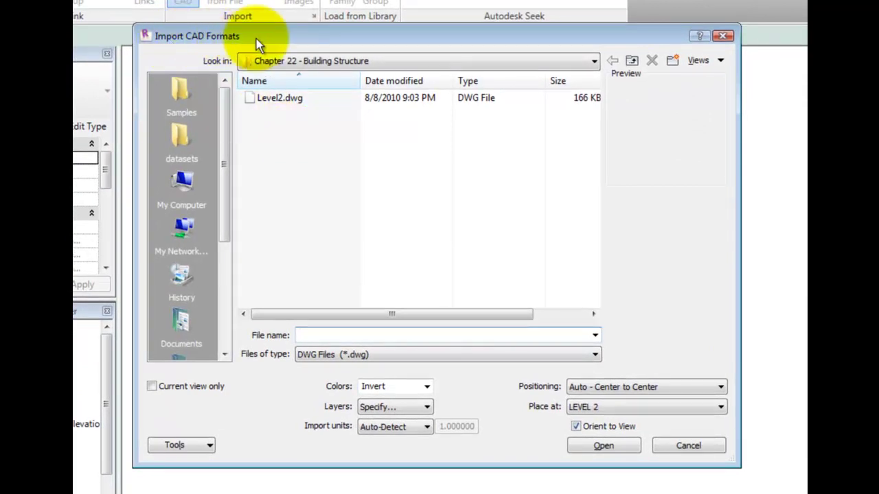
{"action": "left_click", "coordinate": [274, 100]}
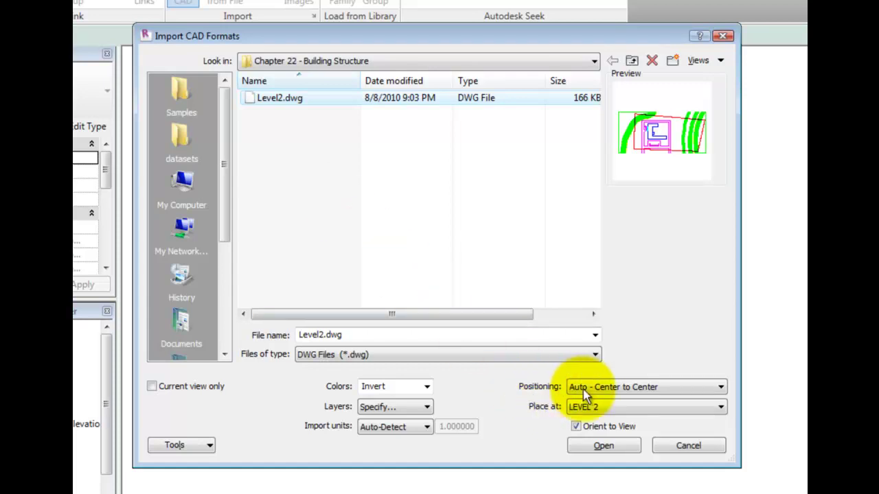
{"action": "left_click", "coordinate": [676, 389]}
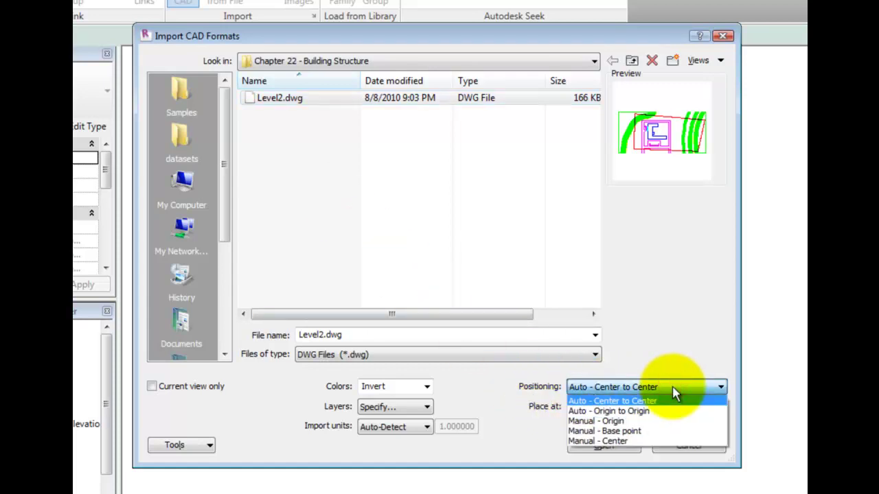
{"action": "left_click", "coordinate": [643, 412]}
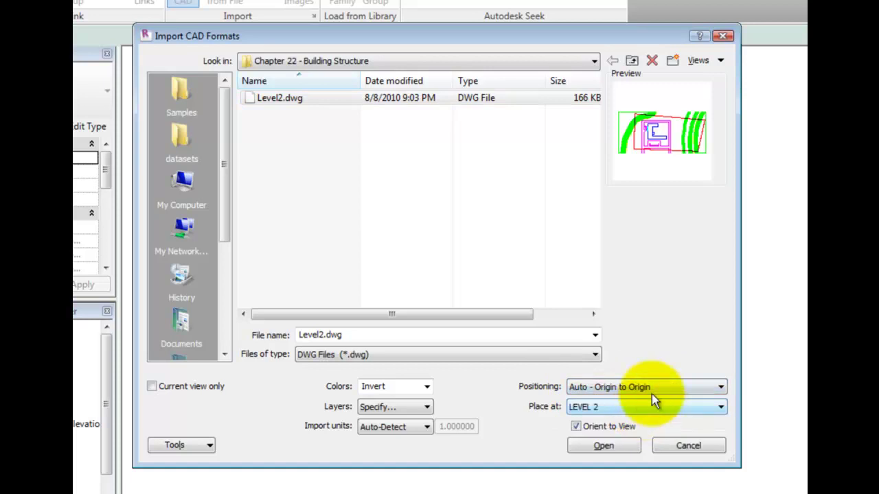
{"action": "left_click", "coordinate": [393, 408]}
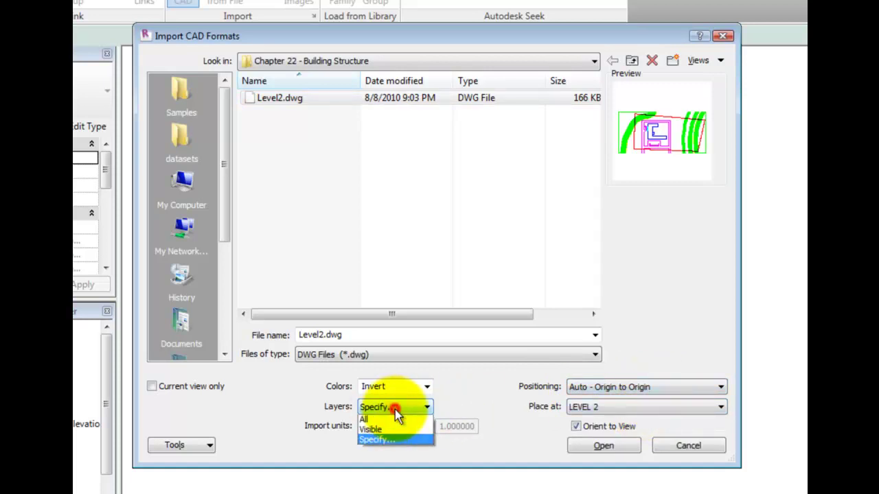
{"action": "left_click", "coordinate": [378, 442]}
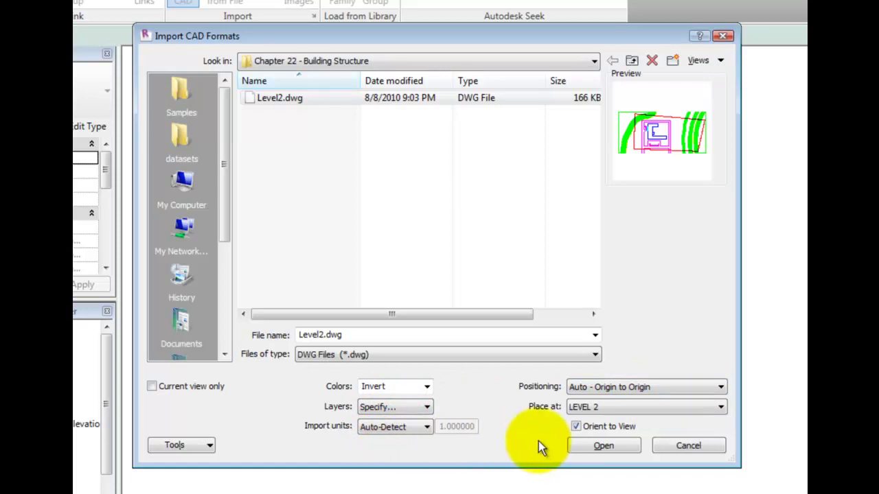
{"action": "left_click", "coordinate": [588, 444]}
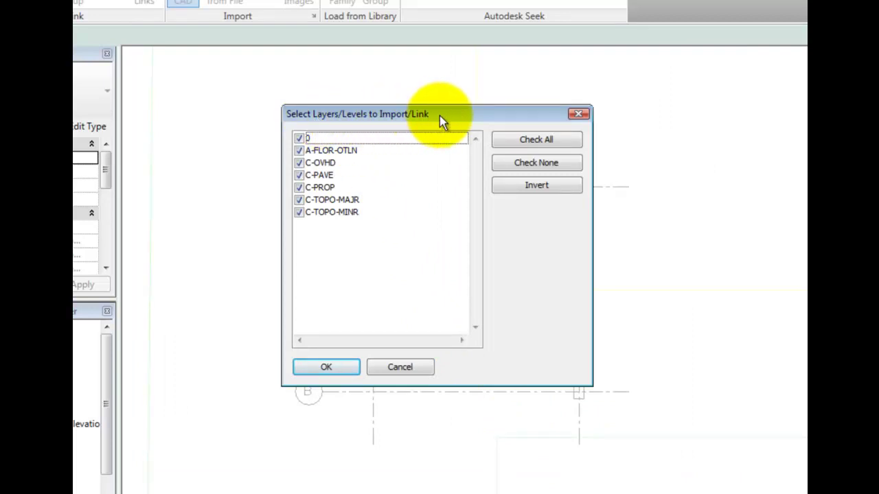
Import only the A-FLOR-OTLN layer and zoom to show the whole floor outline.
{"action": "left_click", "coordinate": [554, 166]}
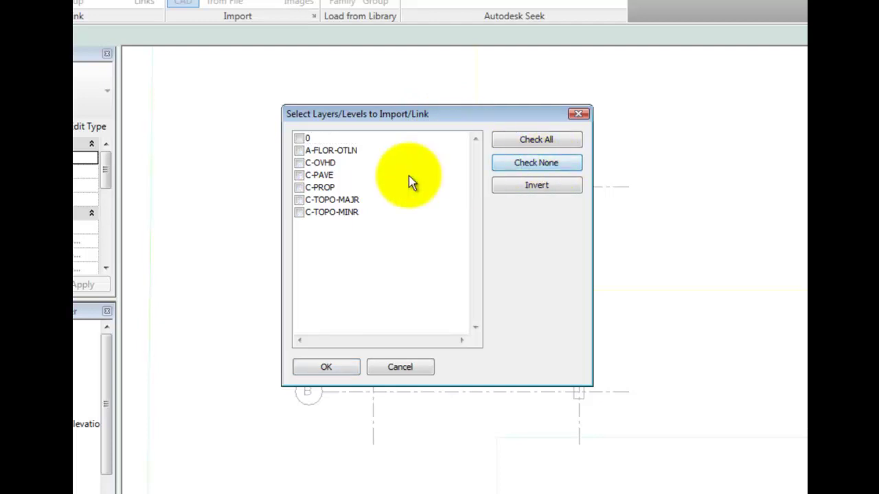
{"action": "left_click", "coordinate": [301, 151]}
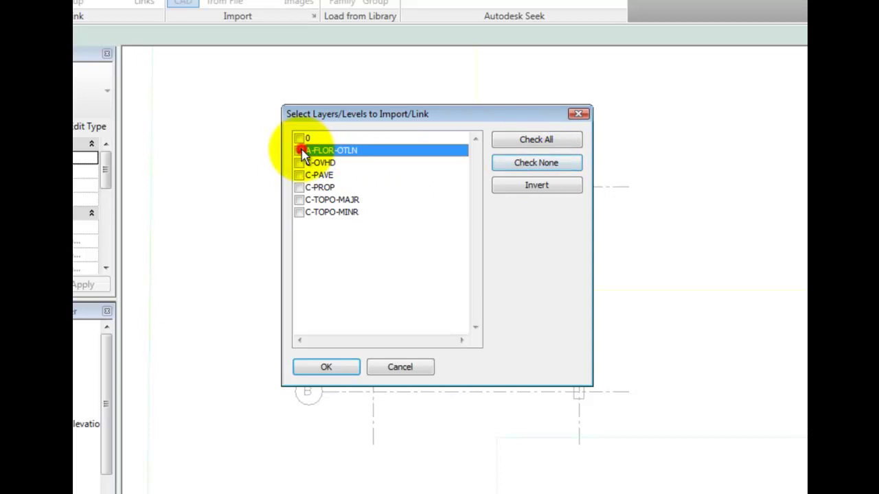
{"action": "left_click", "coordinate": [339, 366]}
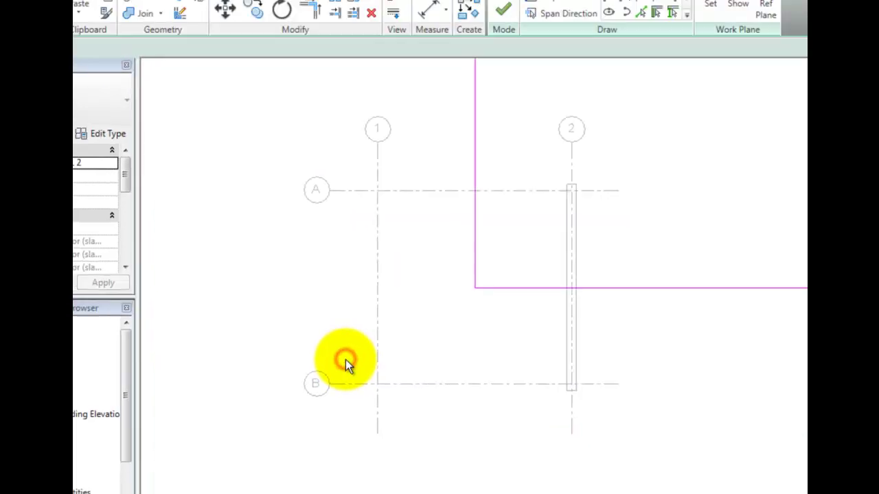
{"action": "scroll", "coordinate": [449, 251], "scroll_direction": "down", "scroll_amount": 3}
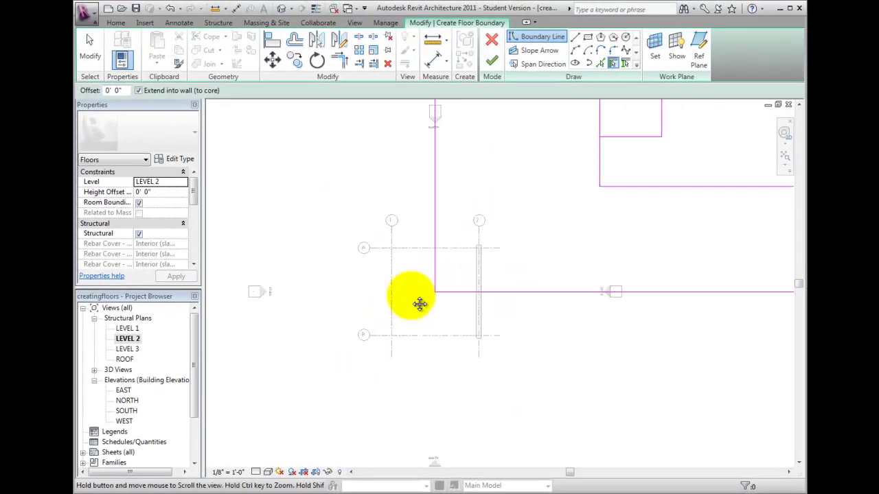
{"action": "middle_click_drag", "start_coordinate": [420, 304], "coordinate": [435, 238]}
{"action": "scroll", "coordinate": [435, 238], "scroll_direction": "down", "scroll_amount": 2}
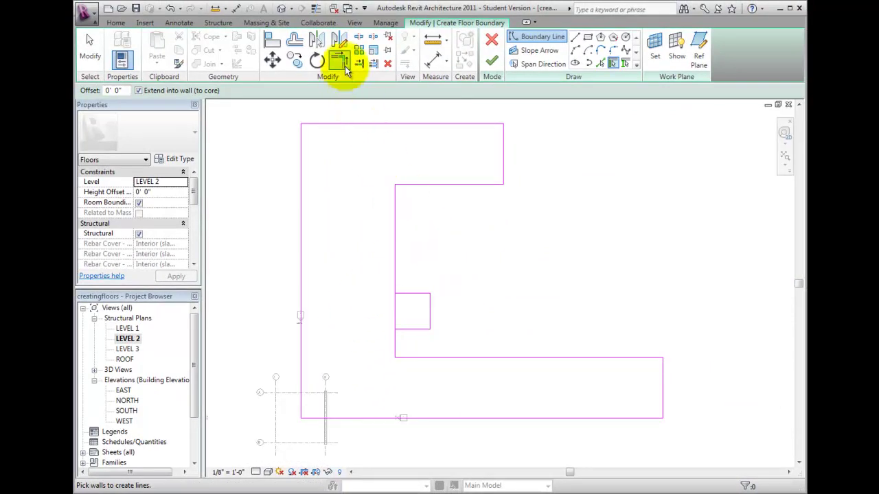
Split the vertical boundary line at the square's lower corner and delete the short segment to open the notch.
{"action": "left_click", "coordinate": [358, 36]}
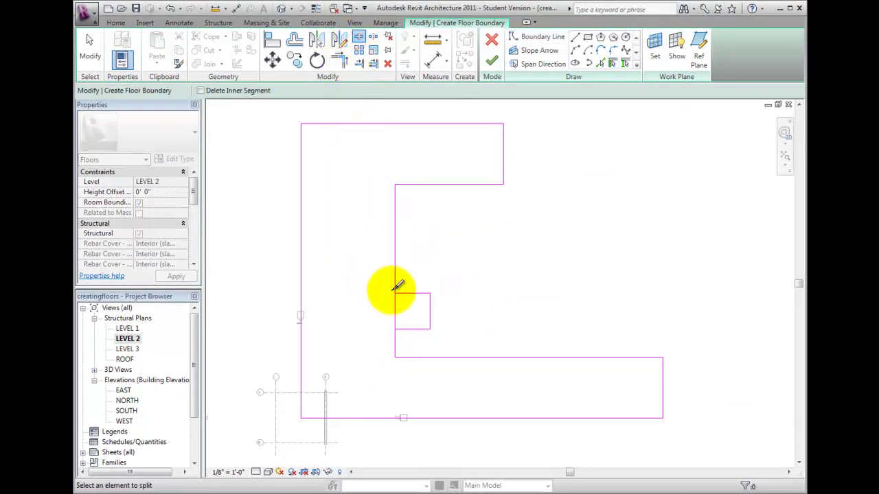
{"action": "left_click", "coordinate": [397, 327]}
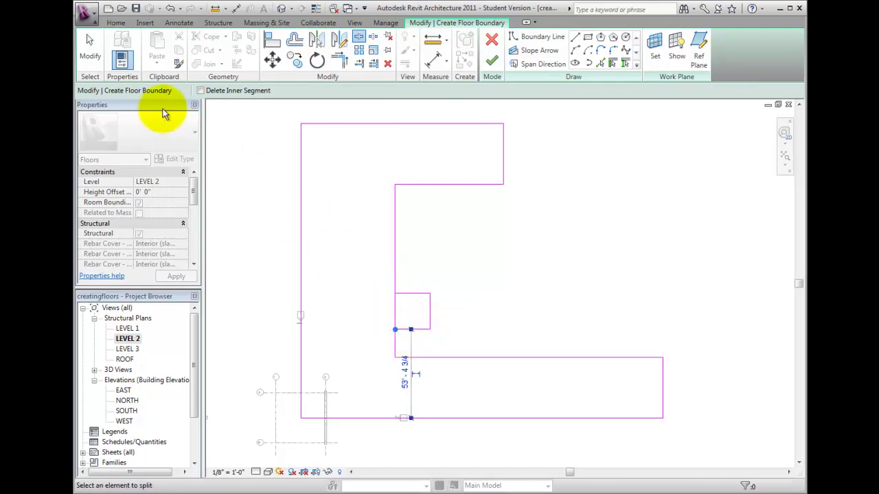
{"action": "left_click", "coordinate": [90, 47]}
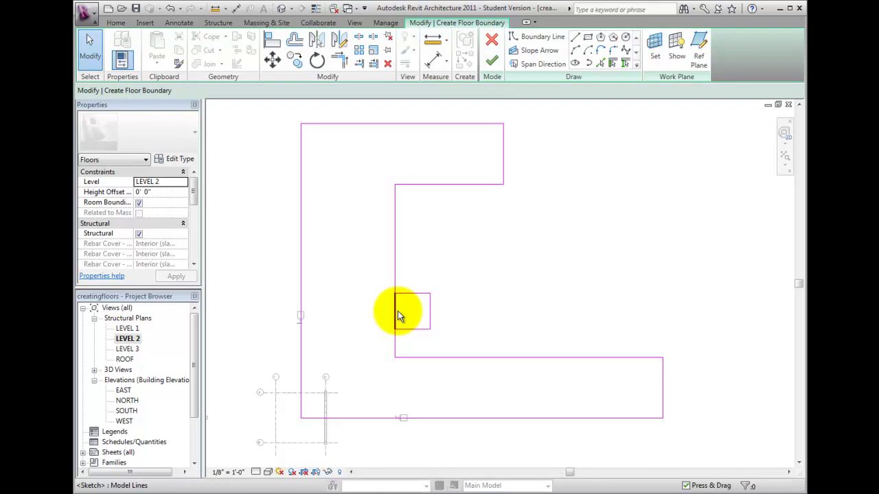
{"action": "left_click", "coordinate": [397, 312]}
{"action": "left_click", "coordinate": [387, 64]}
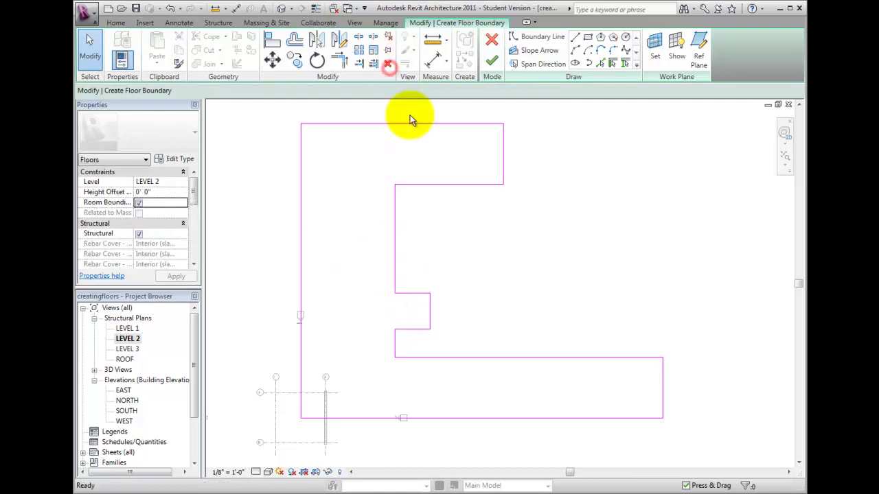
Set the span direction along the top boundary edge and finish the Level 2 floor sketch.
{"action": "left_click", "coordinate": [538, 64]}
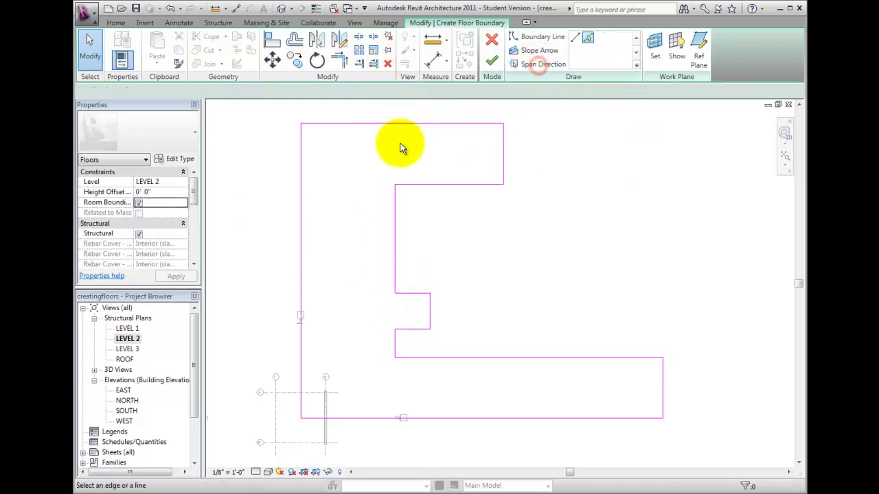
{"action": "left_click", "coordinate": [373, 127]}
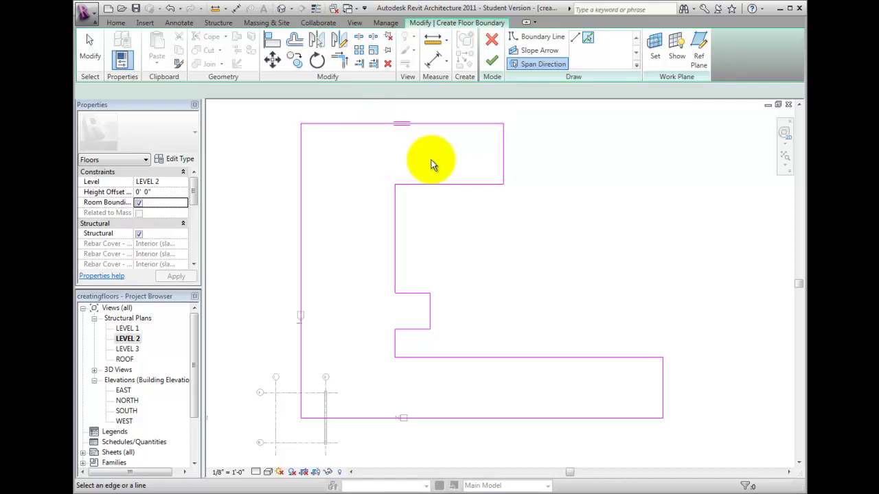
{"action": "left_click", "coordinate": [493, 64]}
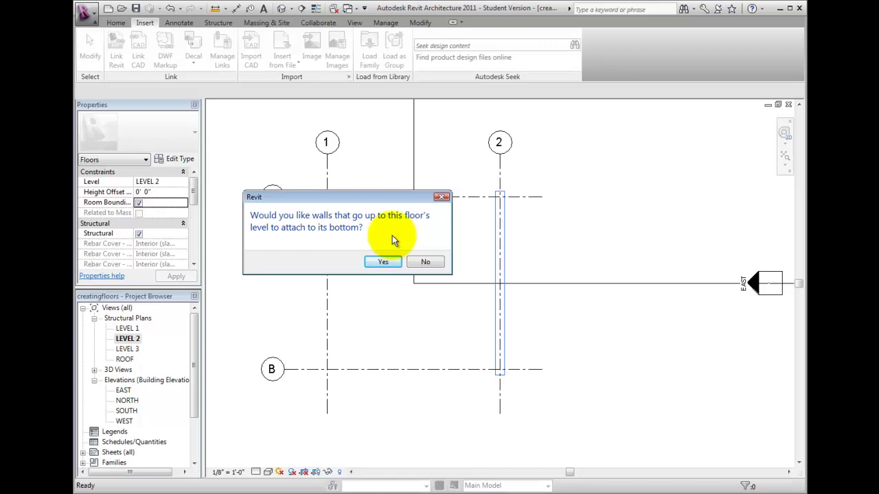
Decline attaching walls to the floor, then show the Level 2 and 3 floors in the default 3D view.
{"action": "left_click", "coordinate": [427, 259]}
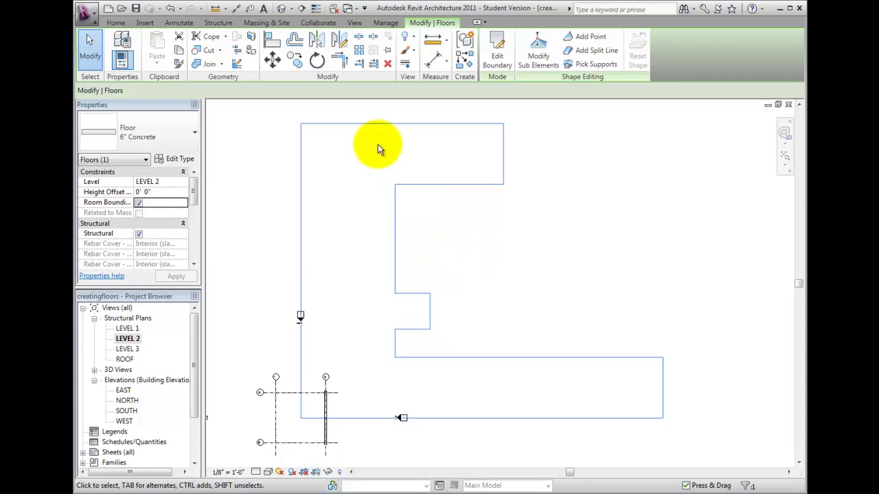
{"action": "left_click", "coordinate": [283, 8]}
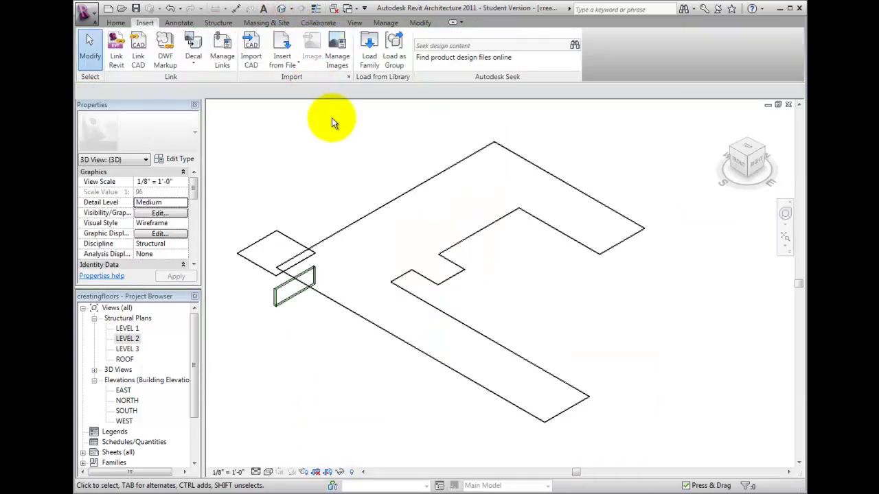